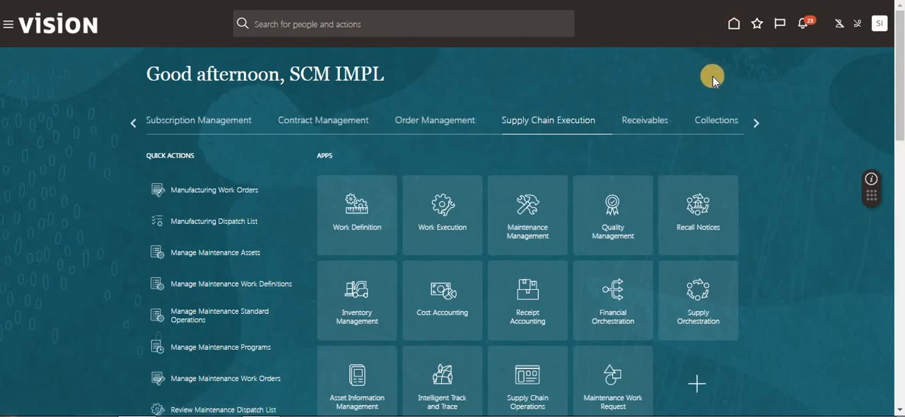
- Open the Report Orderless Completion task in Work Execution
click(734, 26)
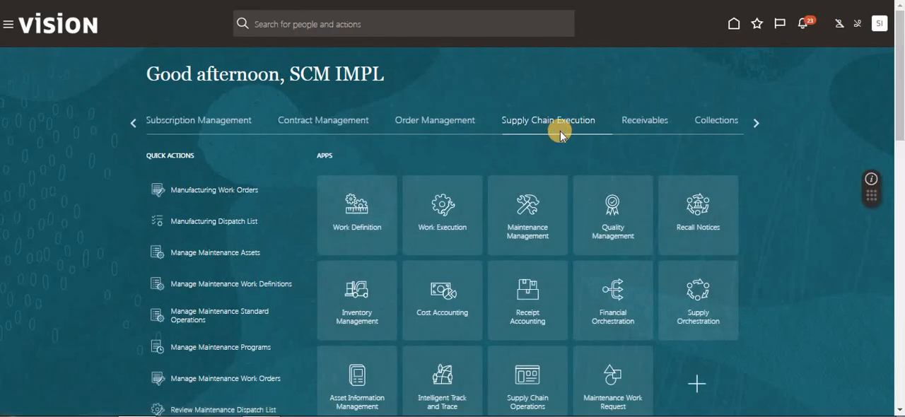
click(454, 228)
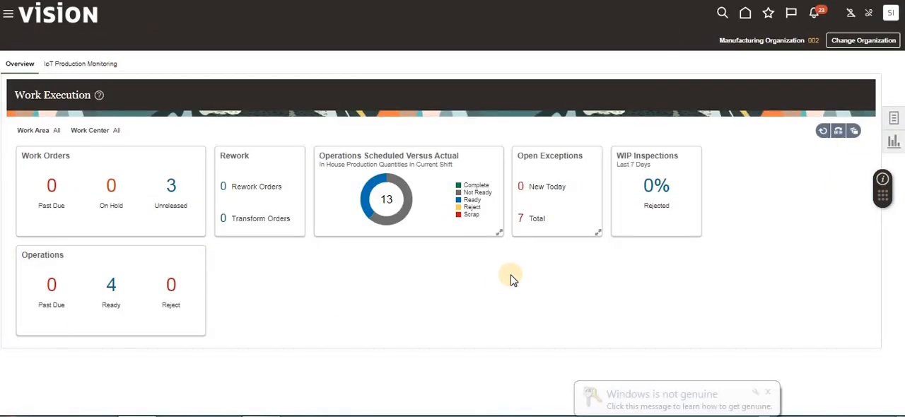
click(767, 392)
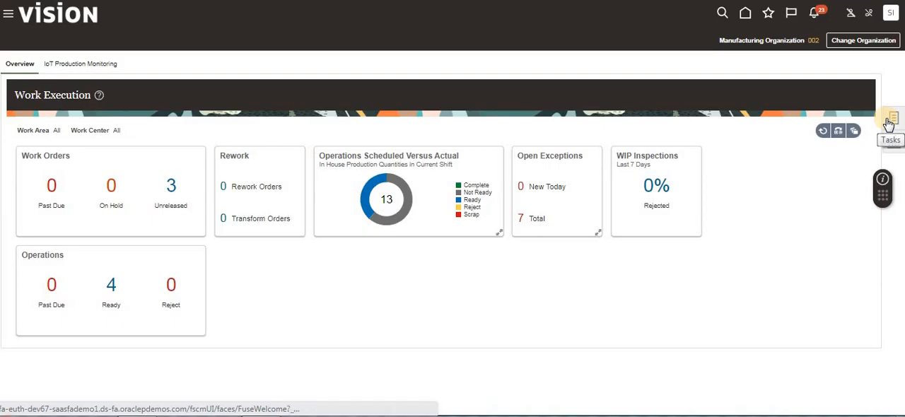
click(892, 130)
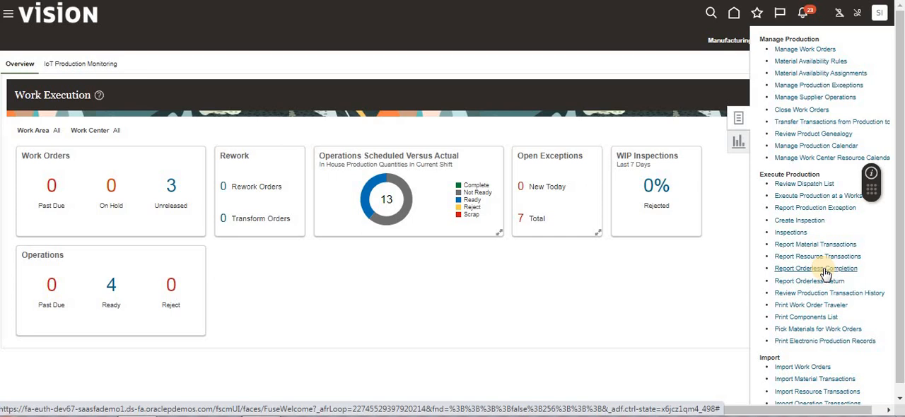
click(823, 269)
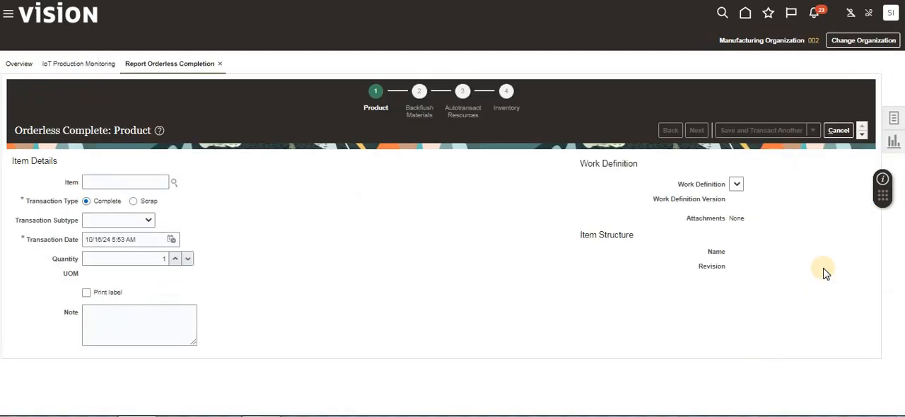
- Search for item AS6647433 and select it as the product for the orderless completion
click(119, 181)
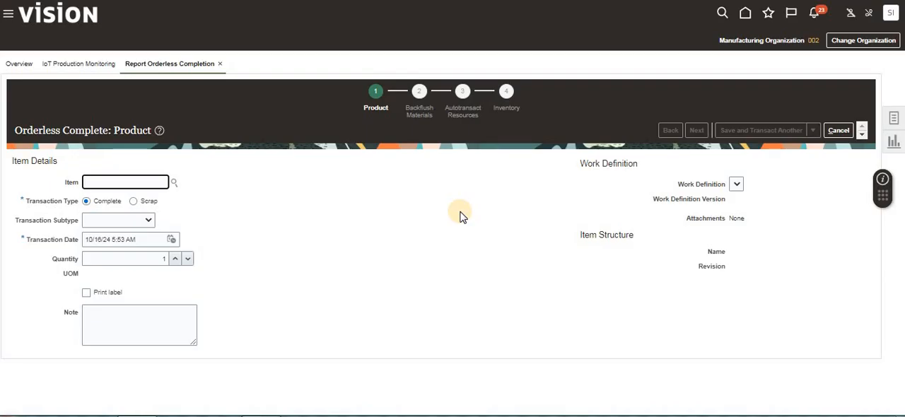
text(AS6647433)
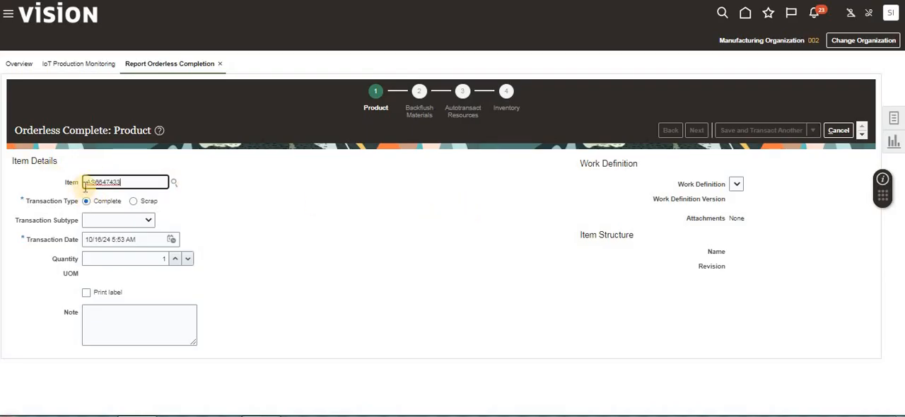
text(T)
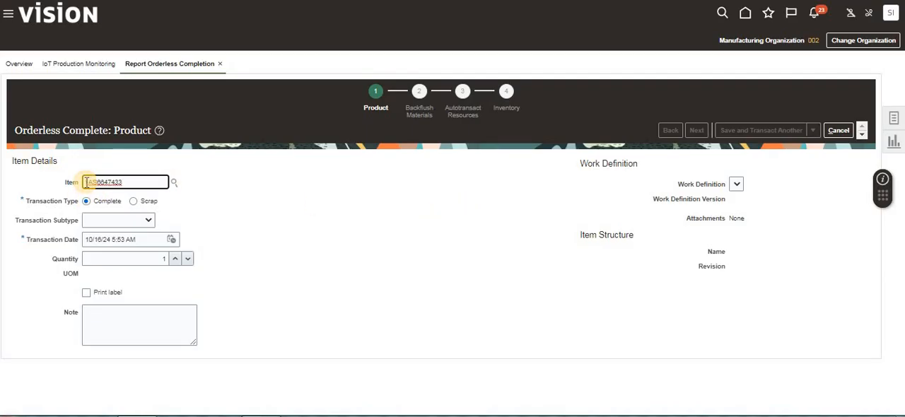
key(BackSpace)
click(227, 211)
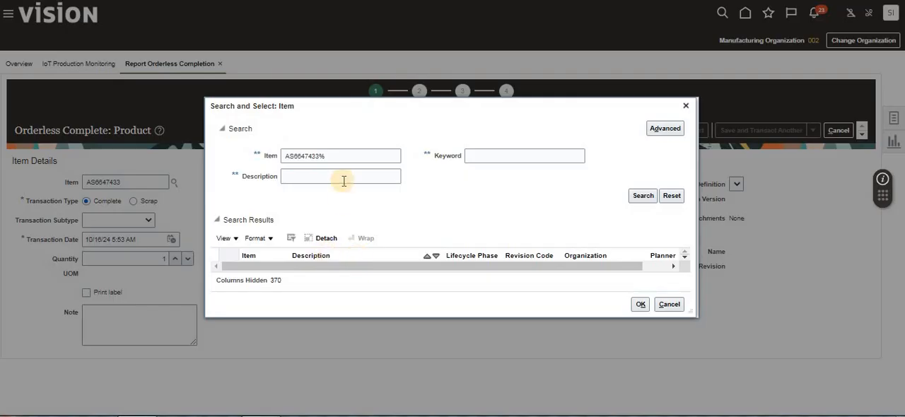
click(288, 156)
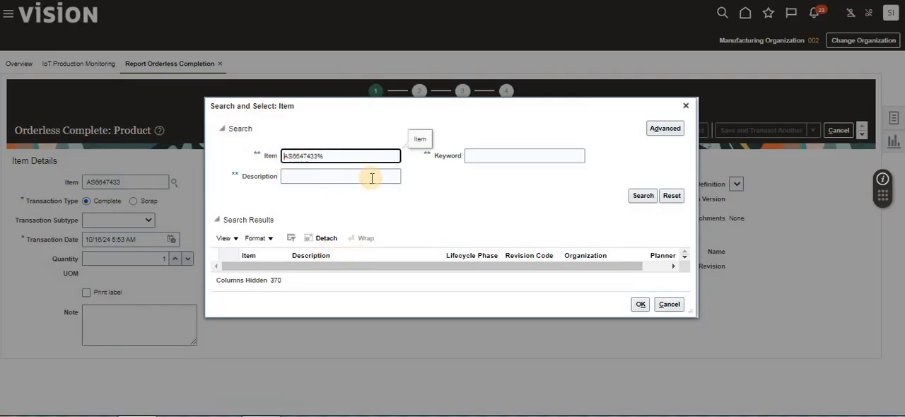
click(633, 195)
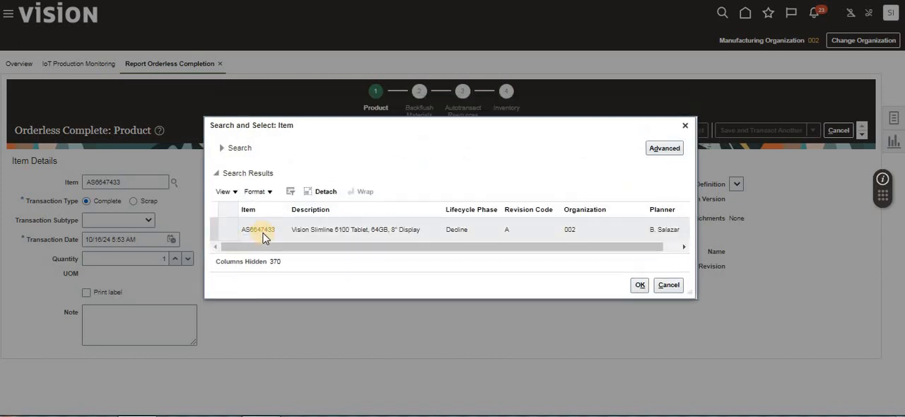
click(263, 231)
click(636, 287)
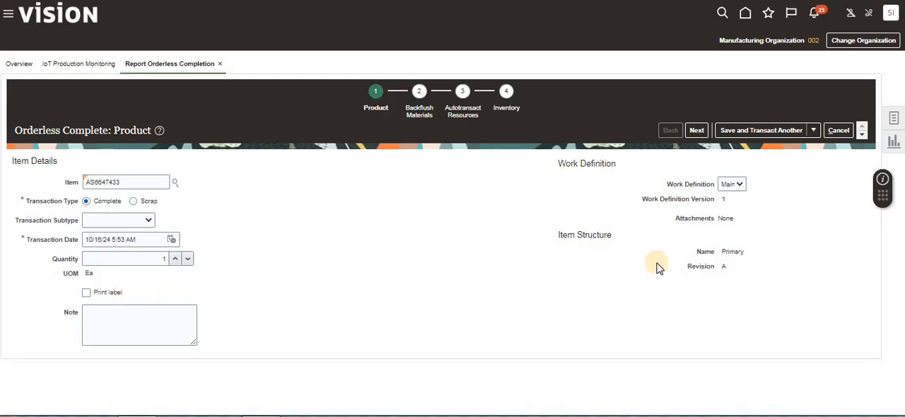
- Examine the product's work definition, version, attachments and item structure, along with the quantity, UOM and note fields
click(738, 185)
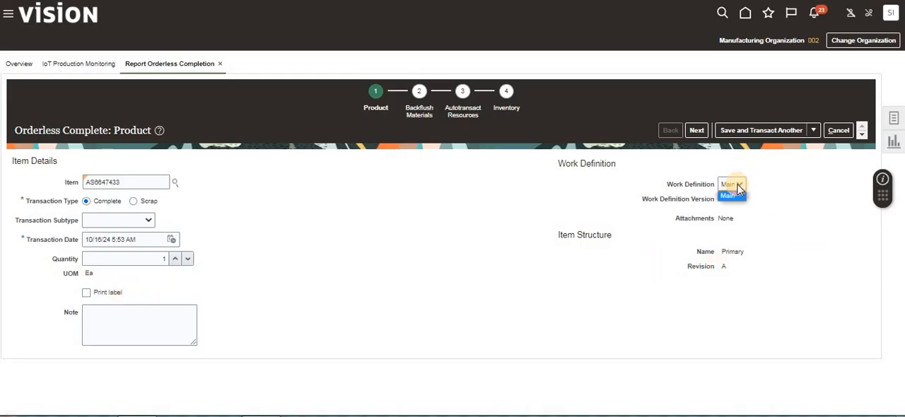
click(790, 205)
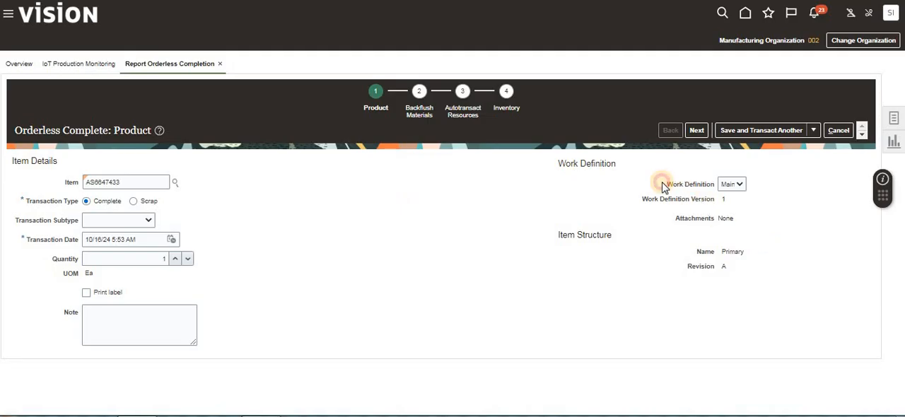
drag(662, 187, 719, 188)
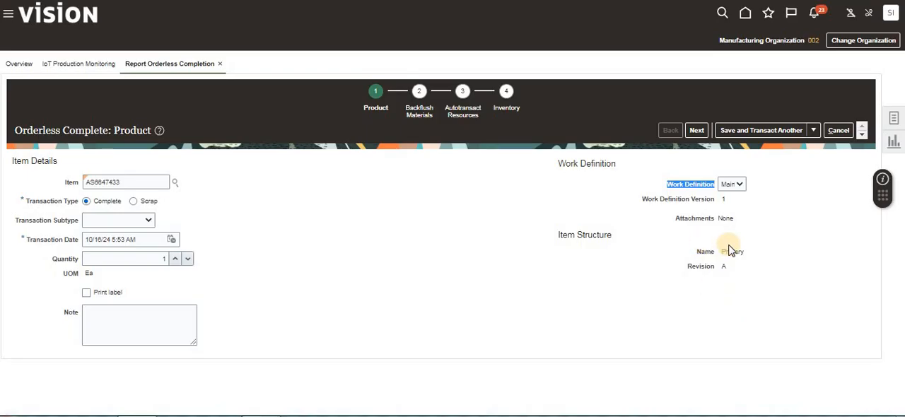
drag(726, 251, 745, 254)
drag(721, 220, 736, 221)
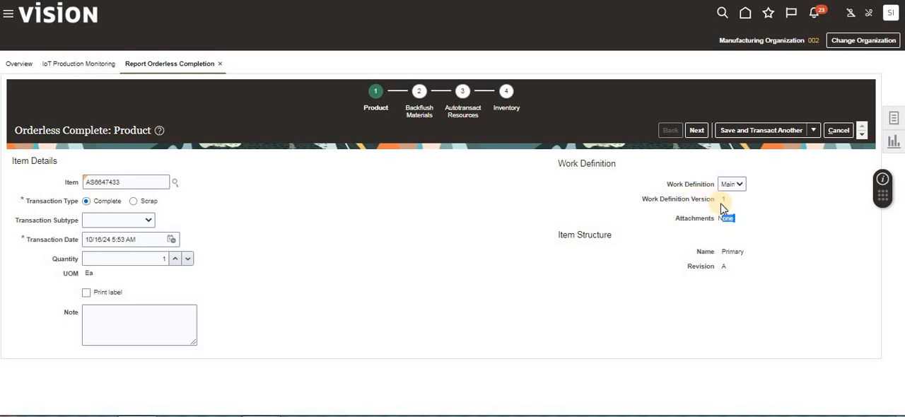
drag(722, 203, 730, 206)
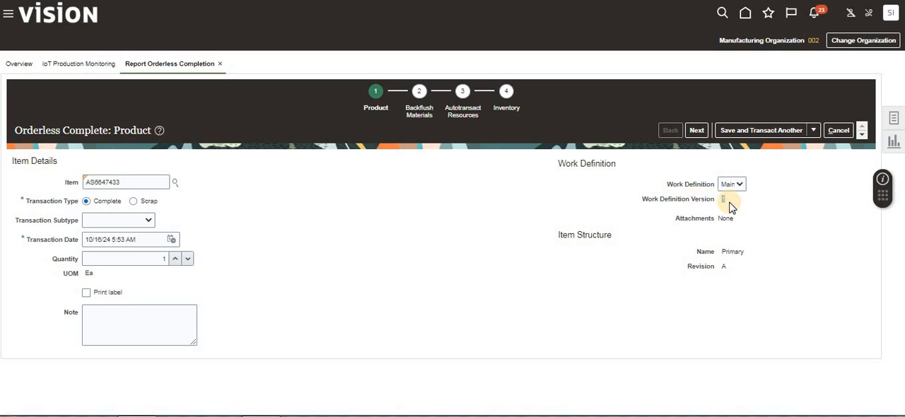
click(93, 257)
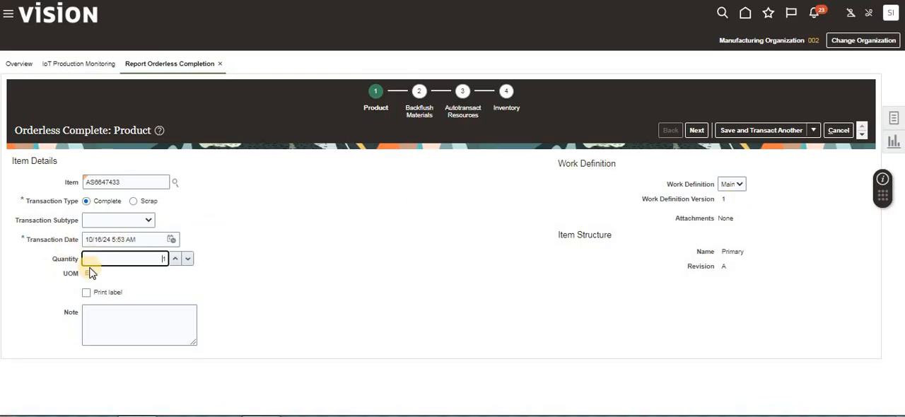
click(92, 274)
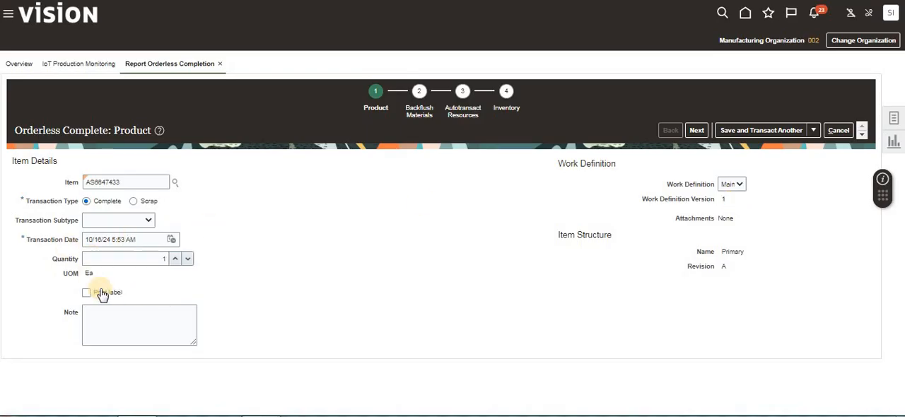
click(117, 311)
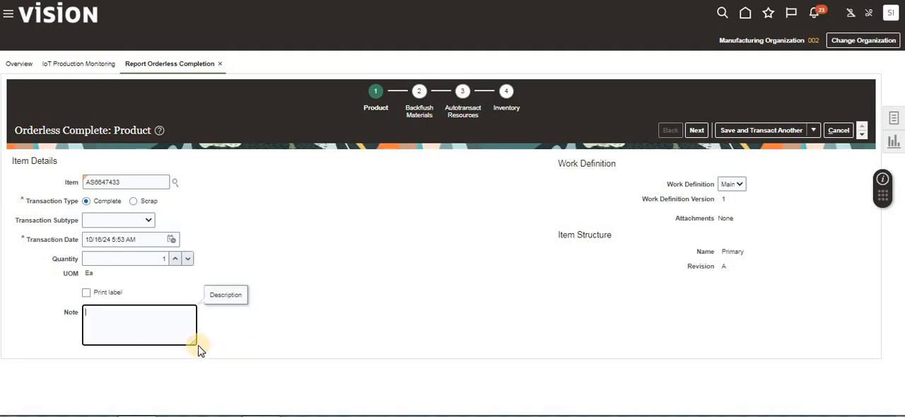
drag(193, 342, 181, 326)
- Continue to the Backflush Materials stage and review the full component list with its quantities to transact
click(694, 131)
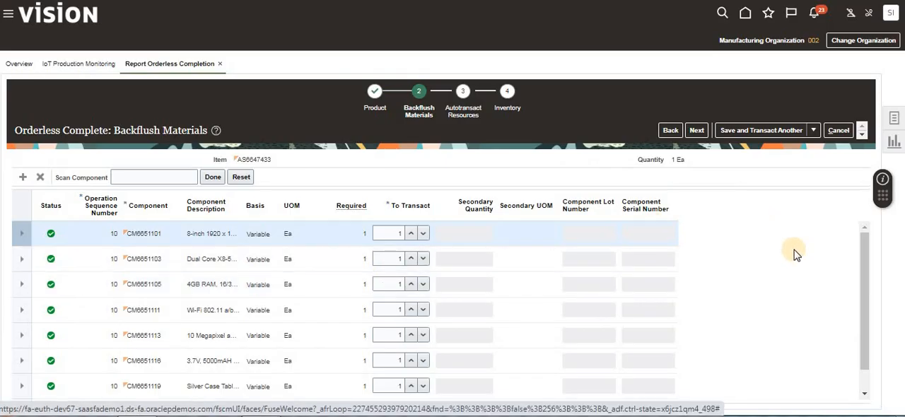
scroll(794, 254, down, 1)
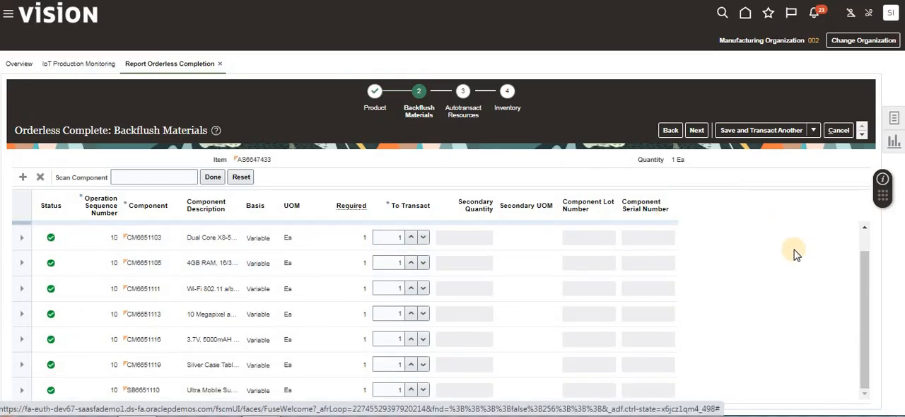
scroll(794, 255, up, 1)
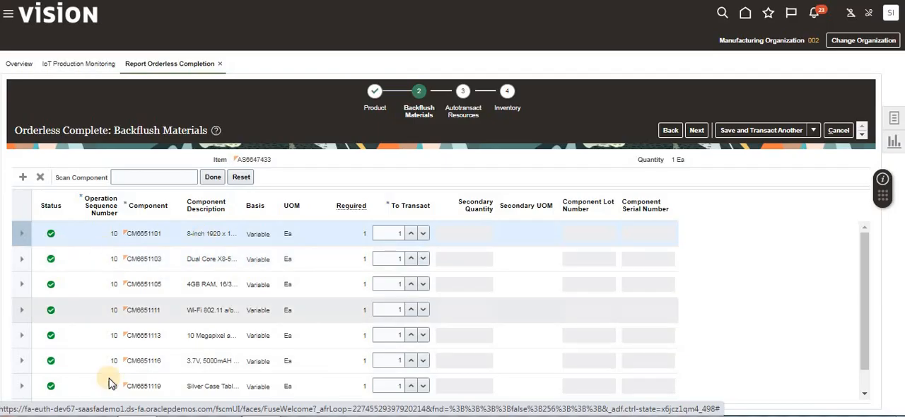
click(864, 259)
drag(864, 260, 865, 333)
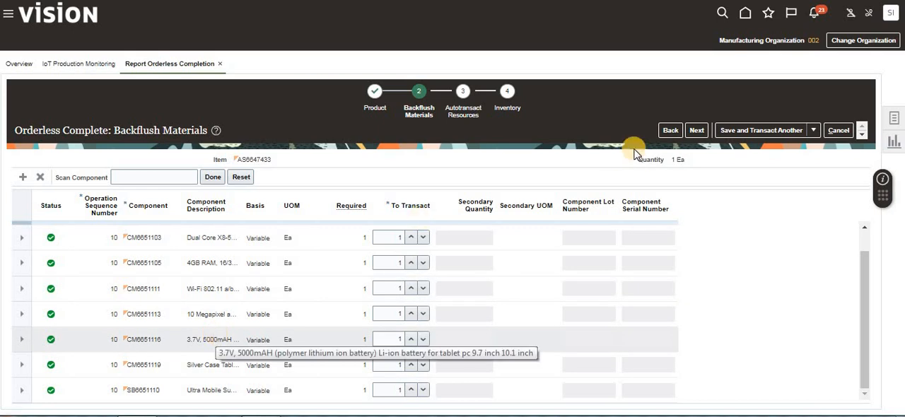
- Continue to the Autotransact Resources stage and review the equipment and labor resources for each operation
click(697, 130)
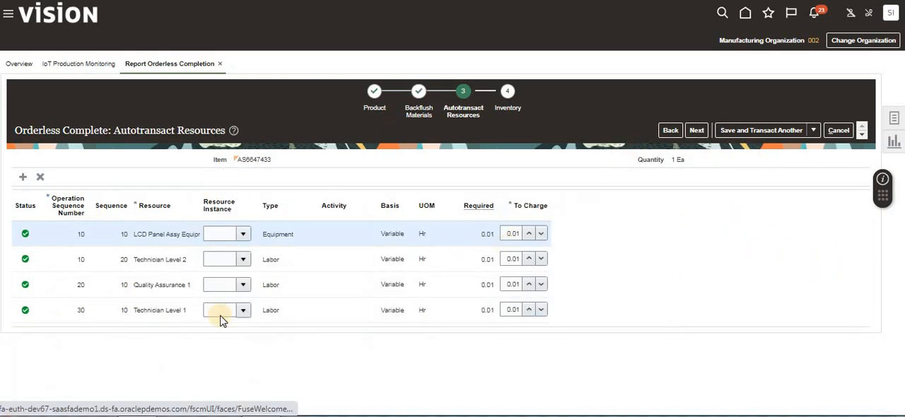
click(80, 234)
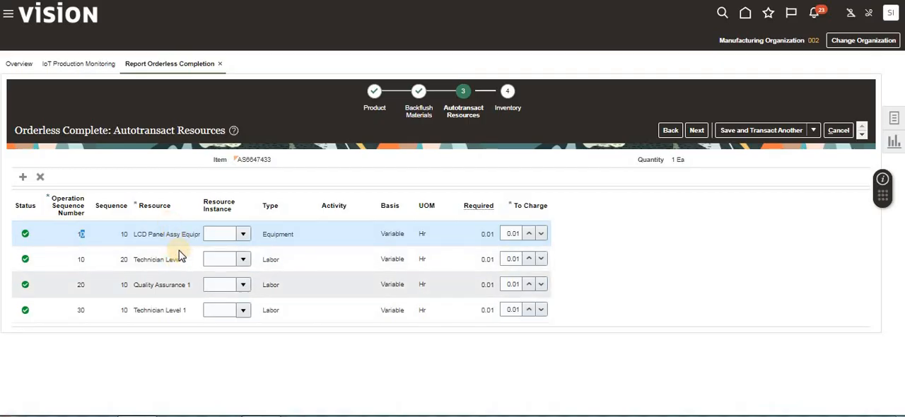
click(82, 284)
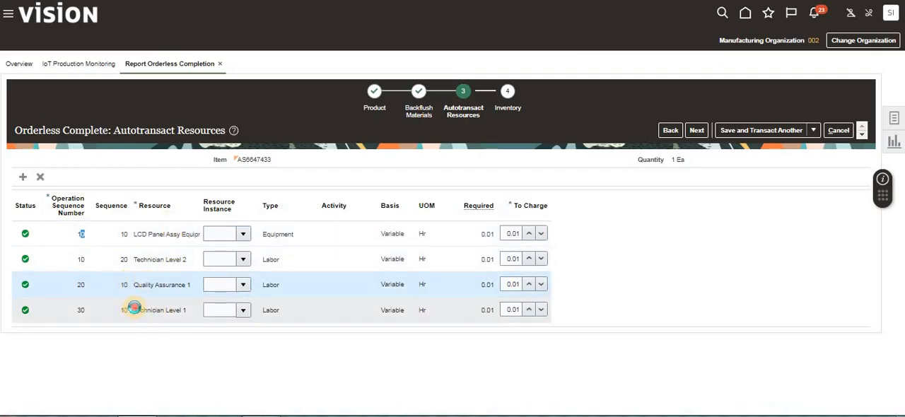
click(134, 309)
click(248, 353)
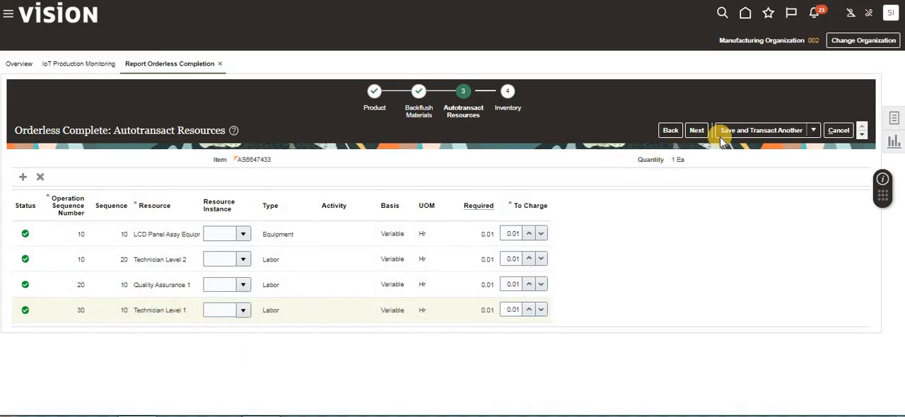
- Continue to the Inventory stage, then save and close the orderless completion and check its confirmation
click(697, 130)
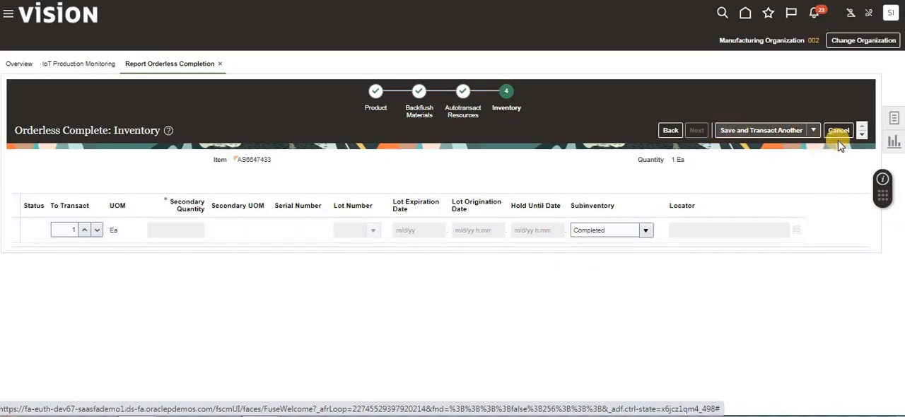
click(812, 130)
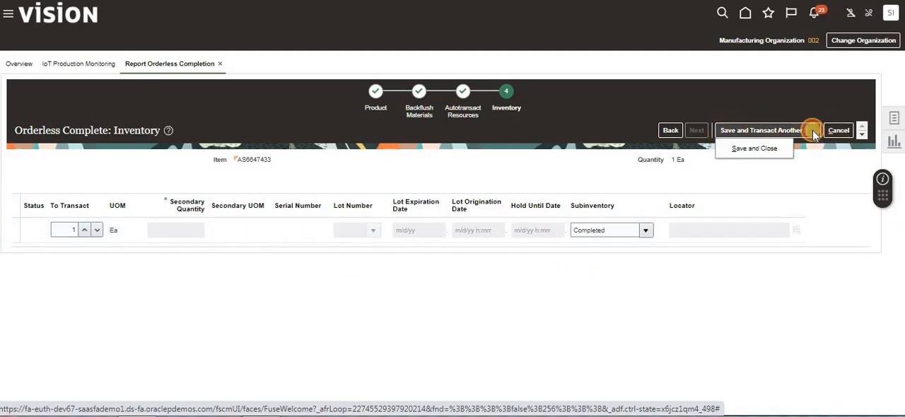
click(753, 148)
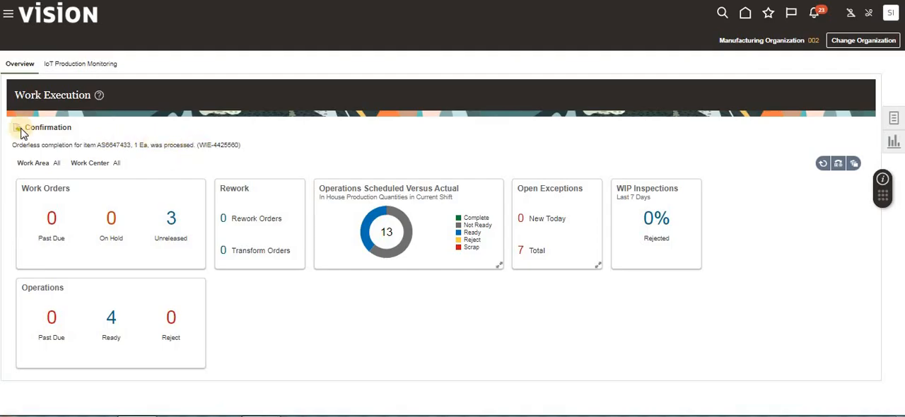
drag(240, 145, 10, 147)
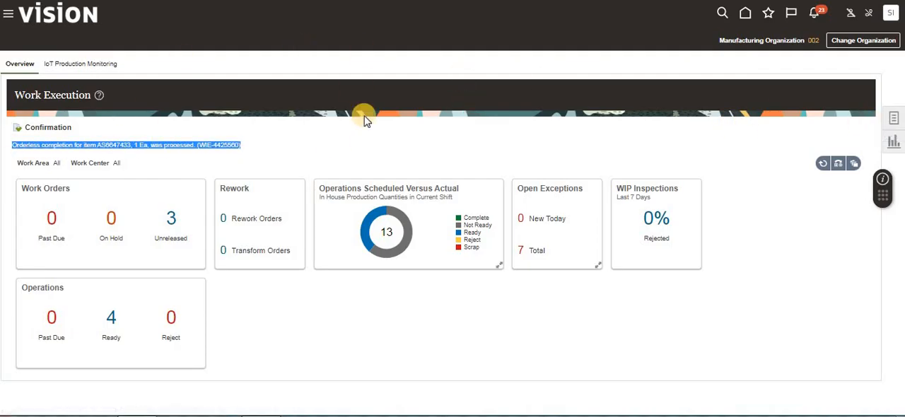
- Open the production transaction history and search the orderless transactions for item AS6647433
click(893, 120)
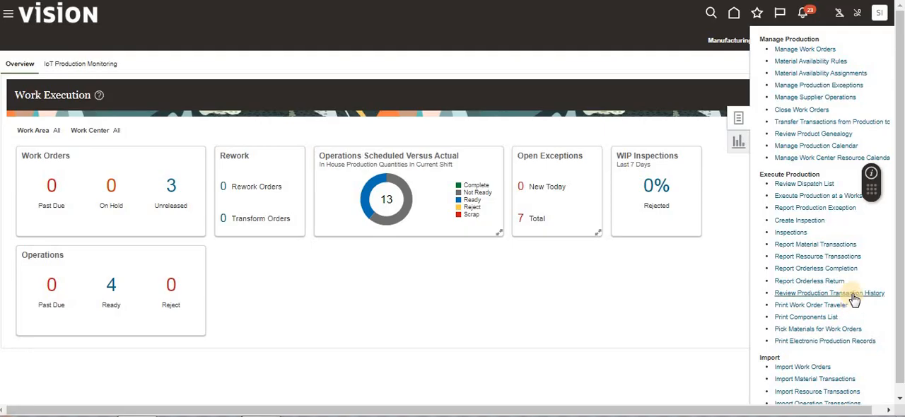
click(854, 294)
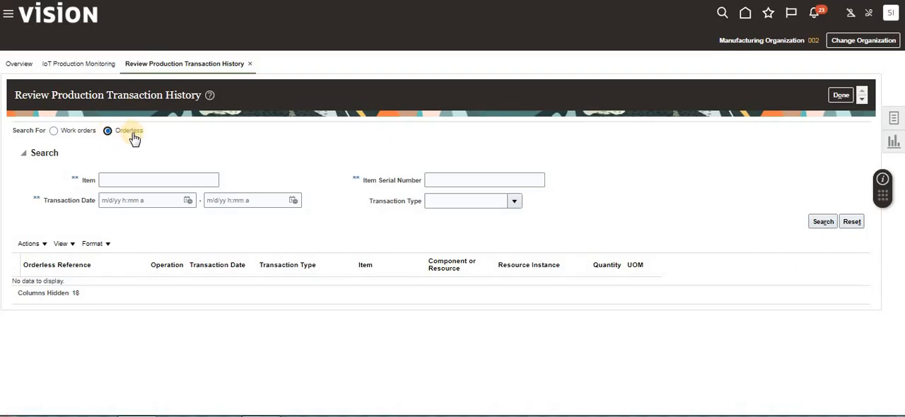
click(123, 180)
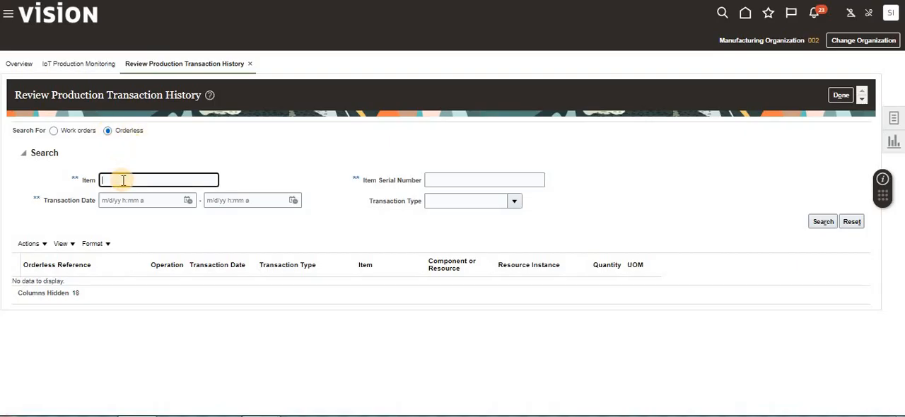
text(AS6647433)
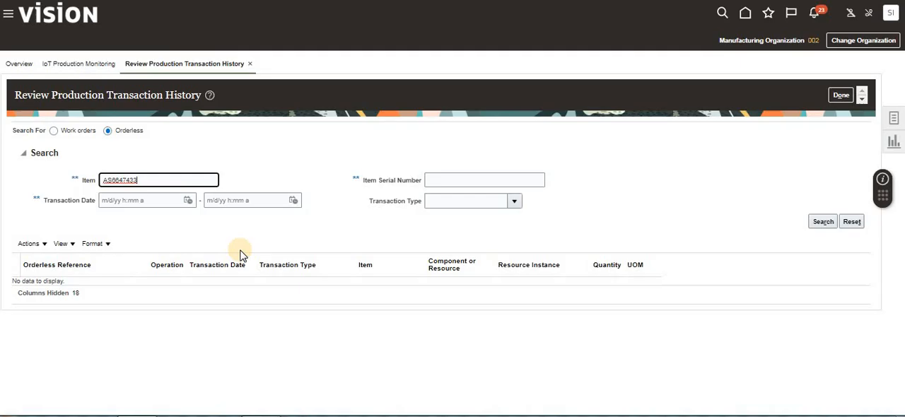
click(108, 180)
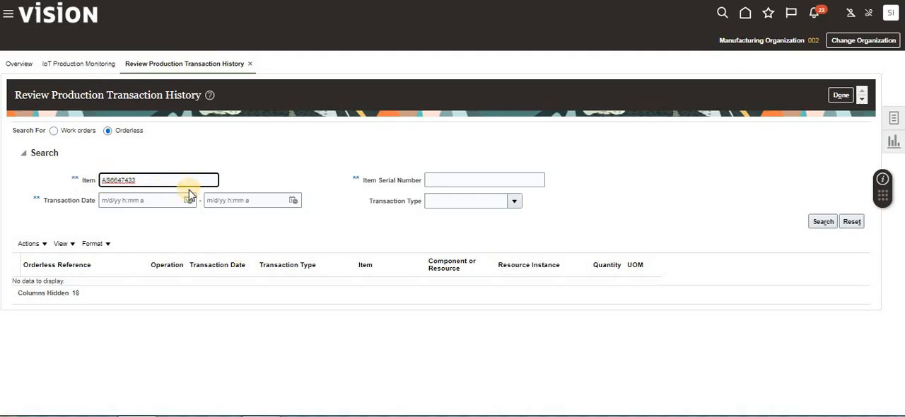
click(120, 200)
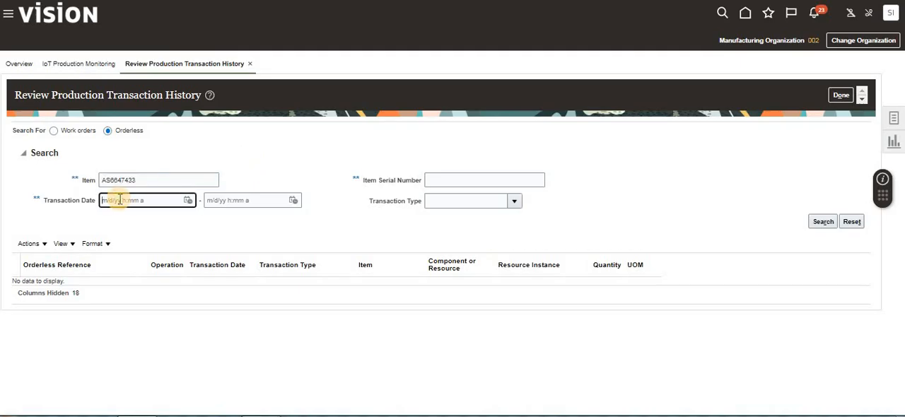
click(259, 227)
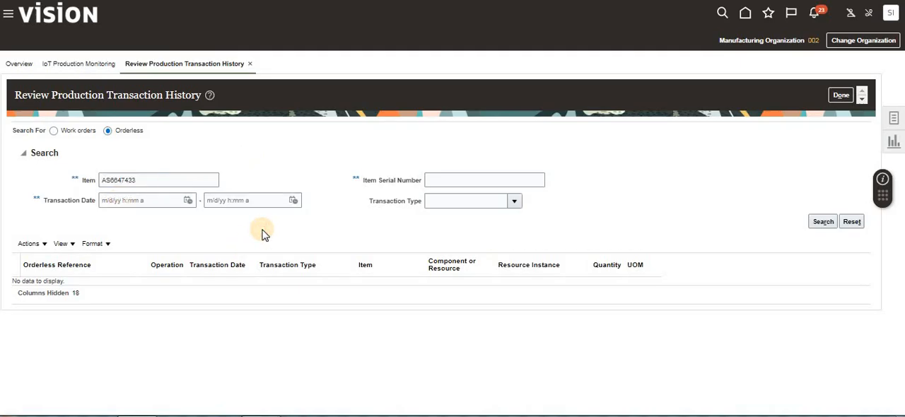
click(486, 201)
click(823, 222)
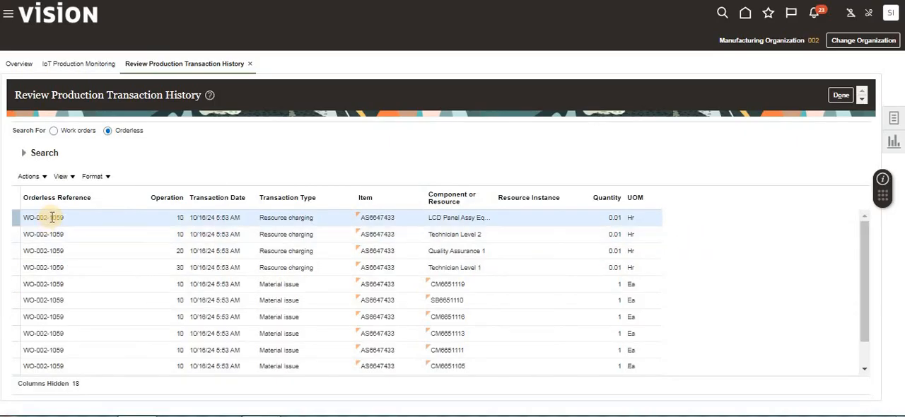
- Examine the resource charging and material issue transactions, and copy their orderless reference
drag(67, 220, 22, 222)
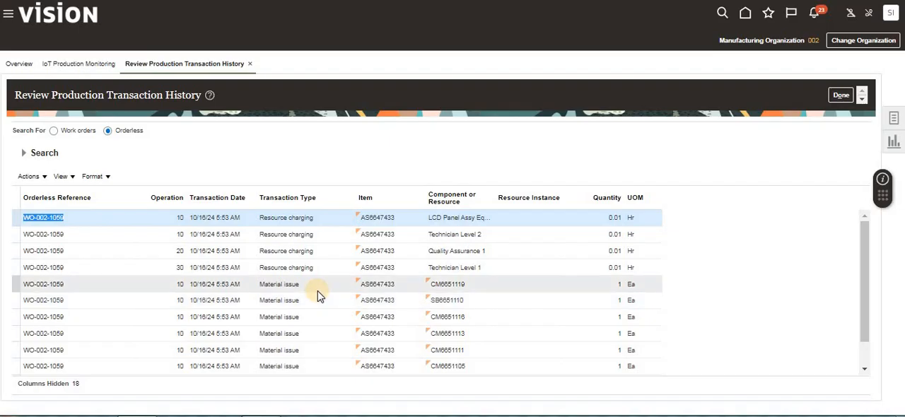
click(864, 369)
click(863, 370)
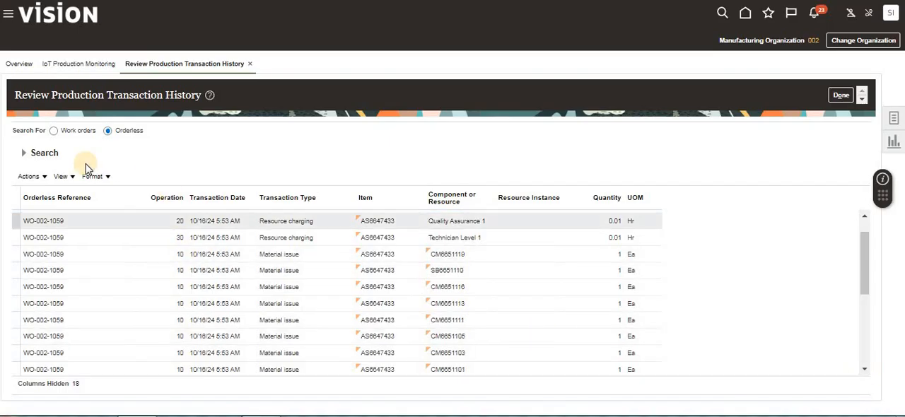
click(66, 200)
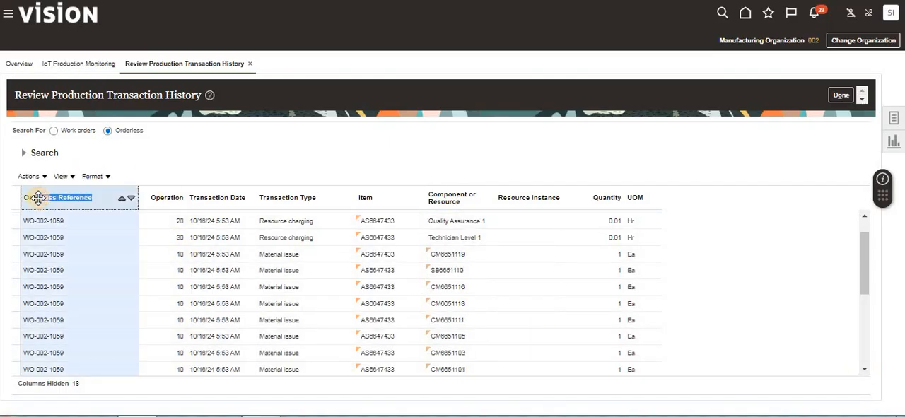
drag(35, 201, 72, 205)
click(217, 142)
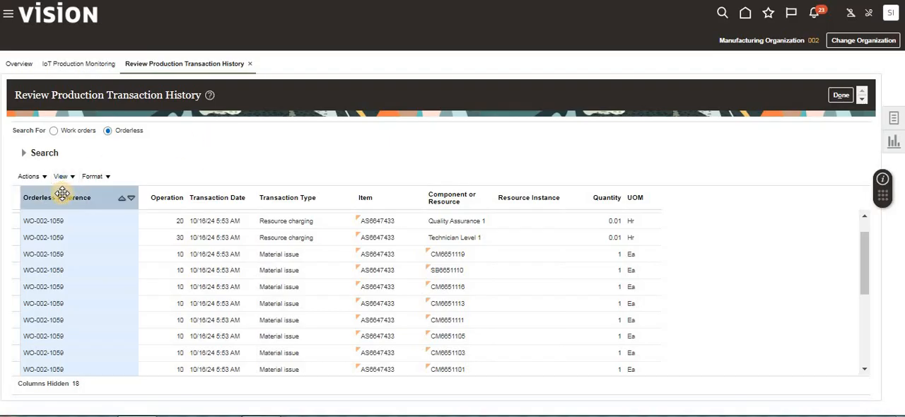
click(62, 194)
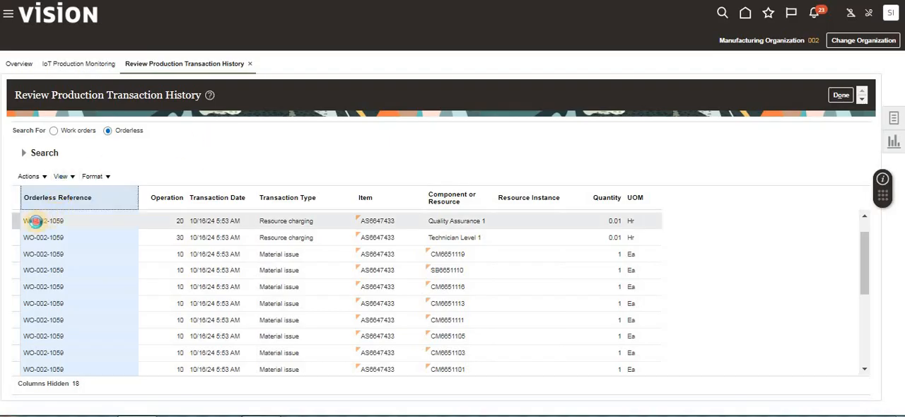
double_click(36, 221)
key(ctrl+c)
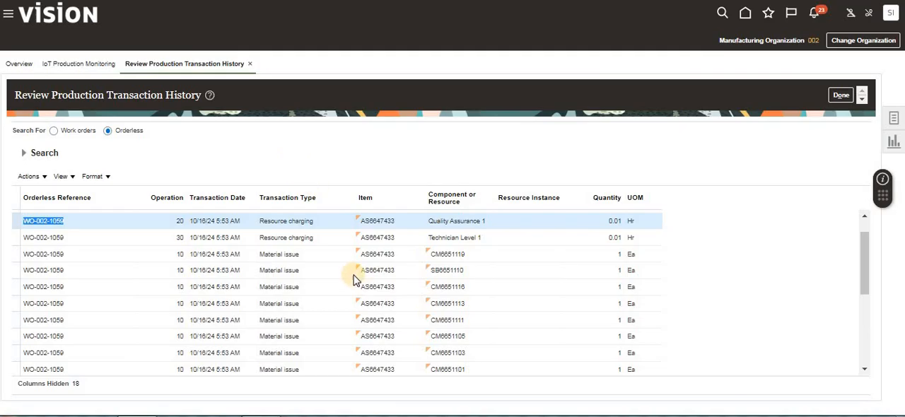
- Go to Inventory Management and open the Review Completed Transactions task
click(745, 14)
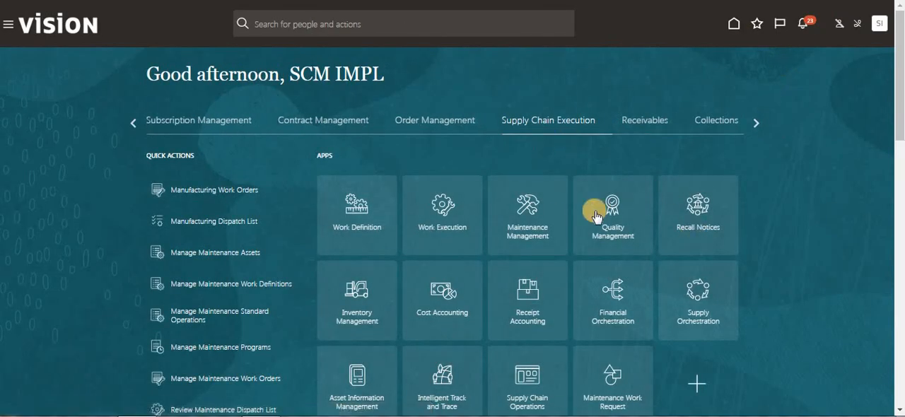
click(362, 301)
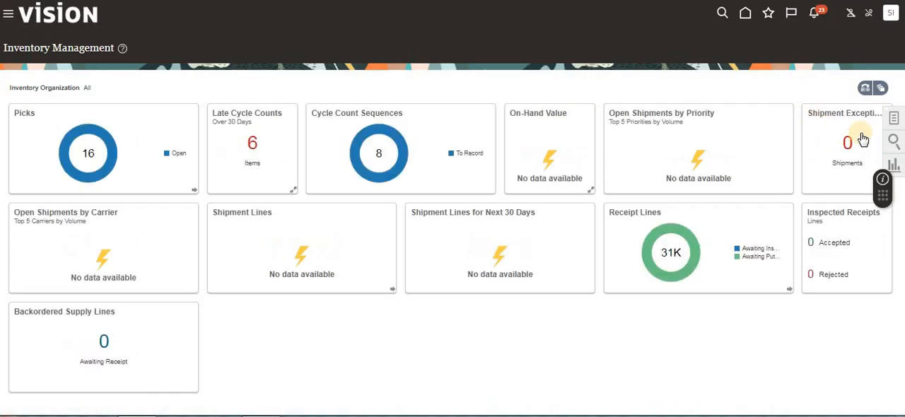
click(894, 122)
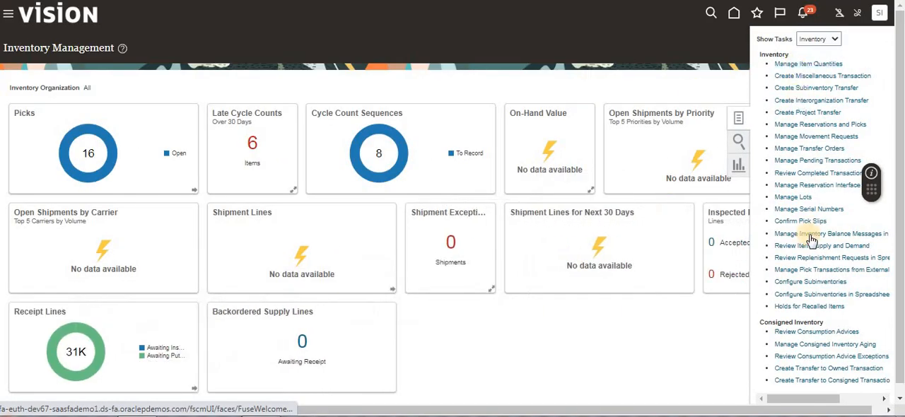
click(814, 176)
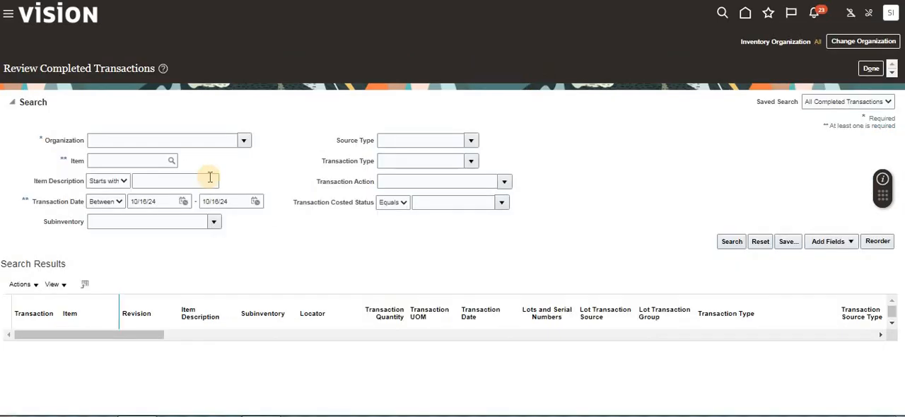
- Set the completed transactions search to organization 002 and source type Work Order
click(120, 140)
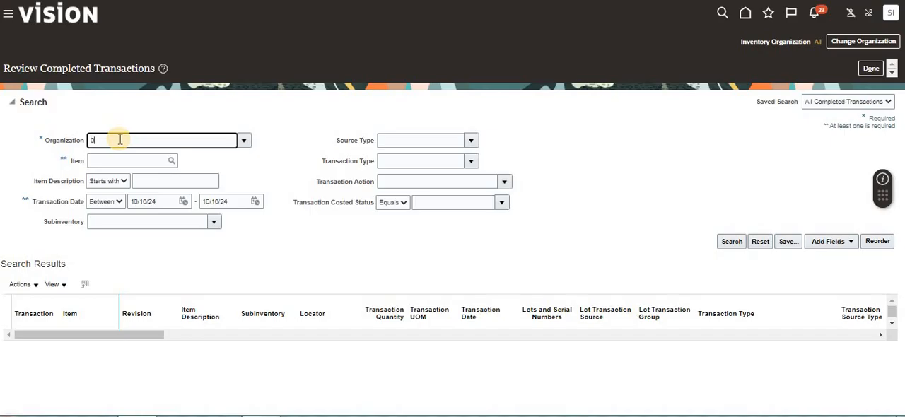
key(Tab)
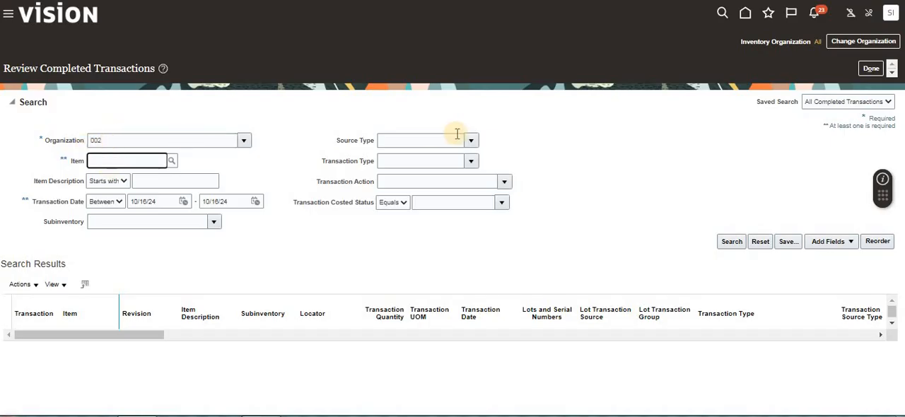
click(418, 134)
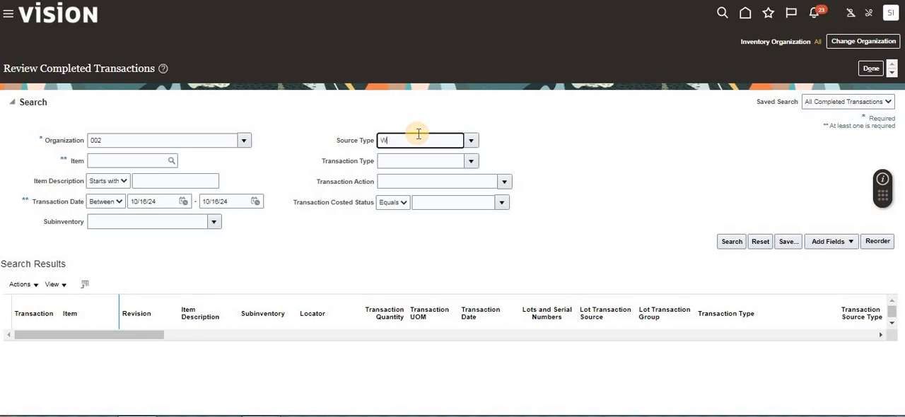
key(Tab)
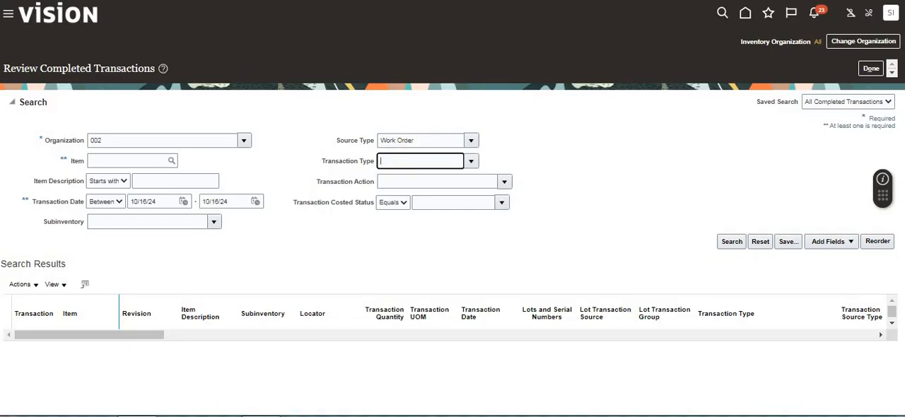
- Add the Source Reference search field, fill in the copied orderless reference and run the search
click(851, 243)
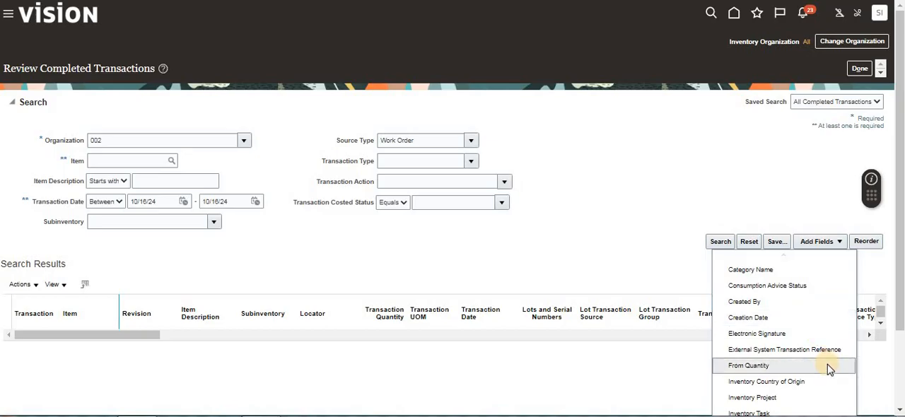
scroll(827, 364, down, 3)
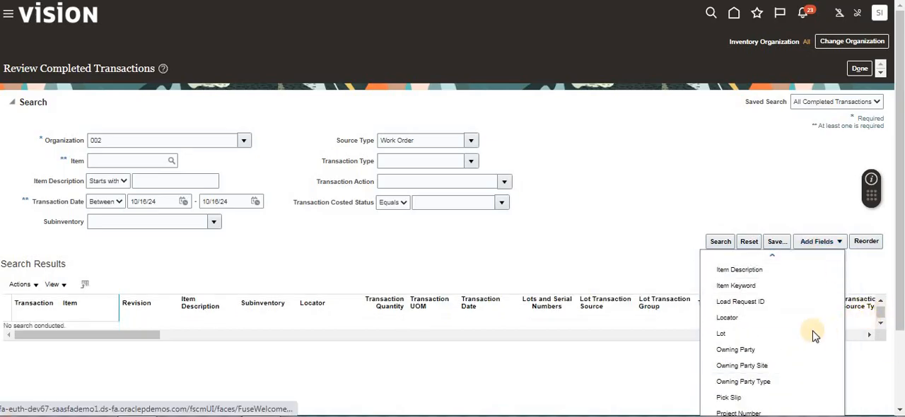
scroll(814, 337, down, 2)
scroll(777, 368, down, 1)
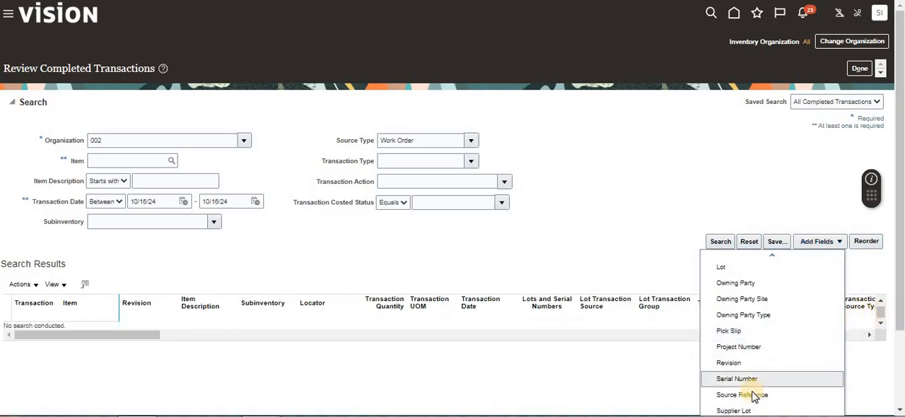
click(535, 218)
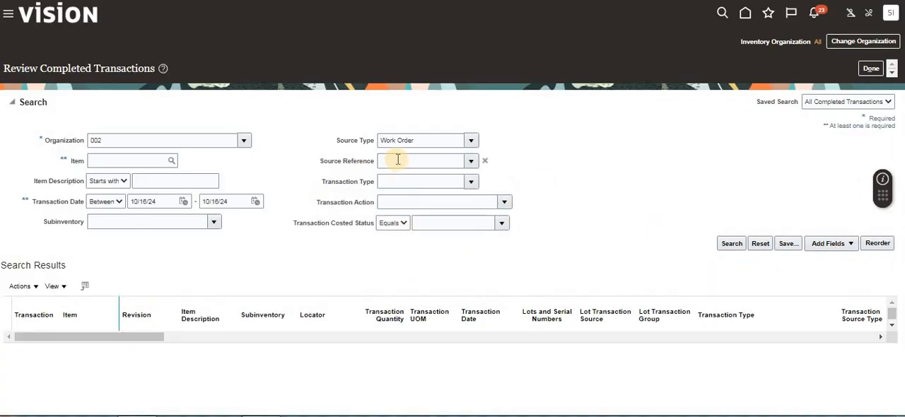
click(398, 160)
key(ctrl+v)
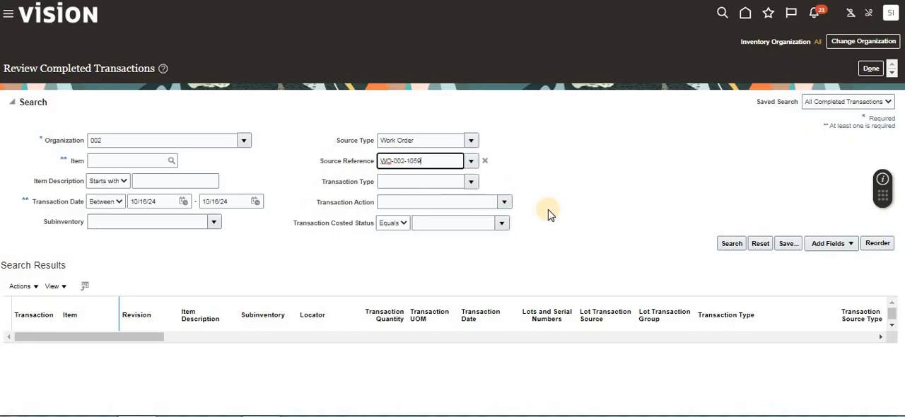
click(548, 209)
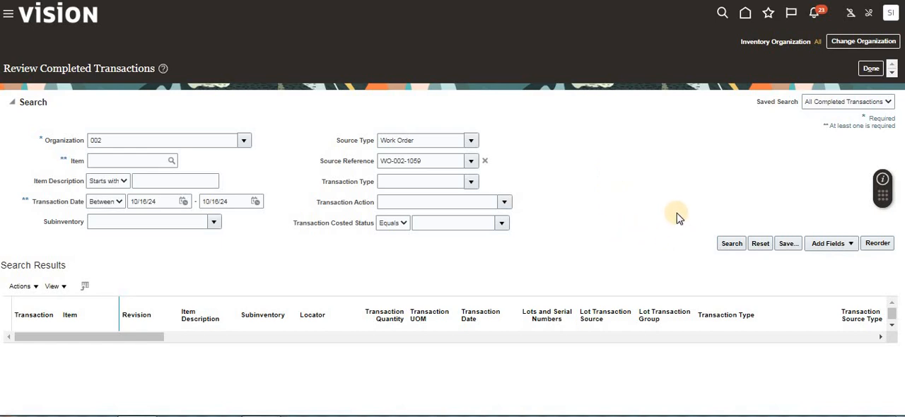
click(731, 246)
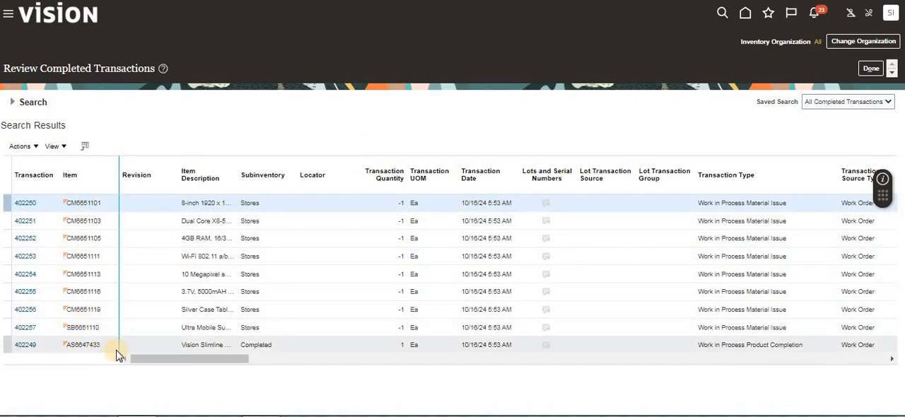
- Examine the component material issue transactions and the product completion transaction for item AS6647433
click(274, 345)
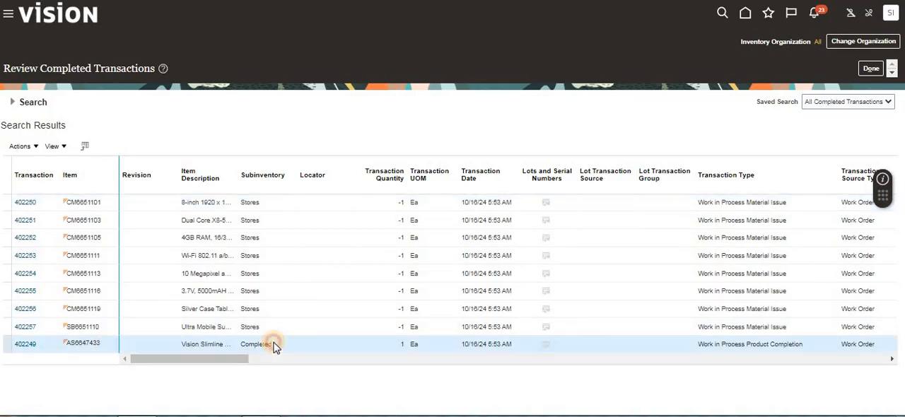
click(96, 327)
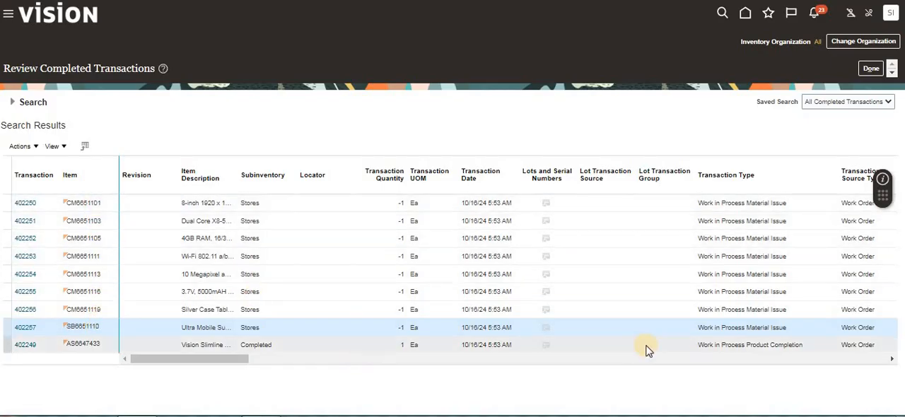
click(774, 220)
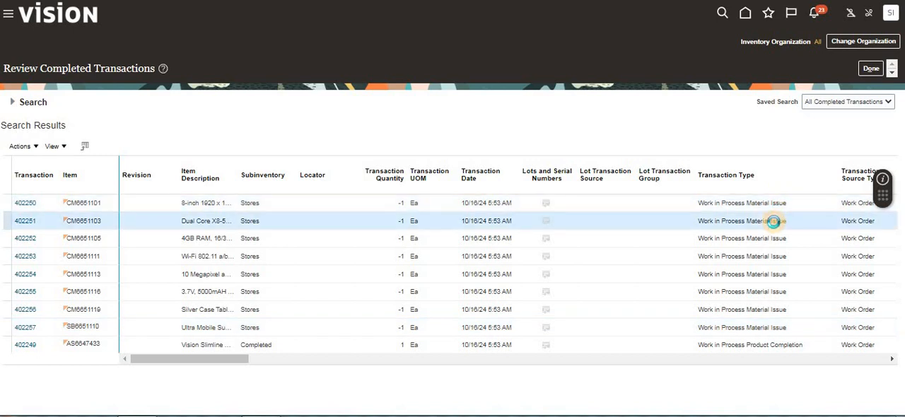
click(782, 343)
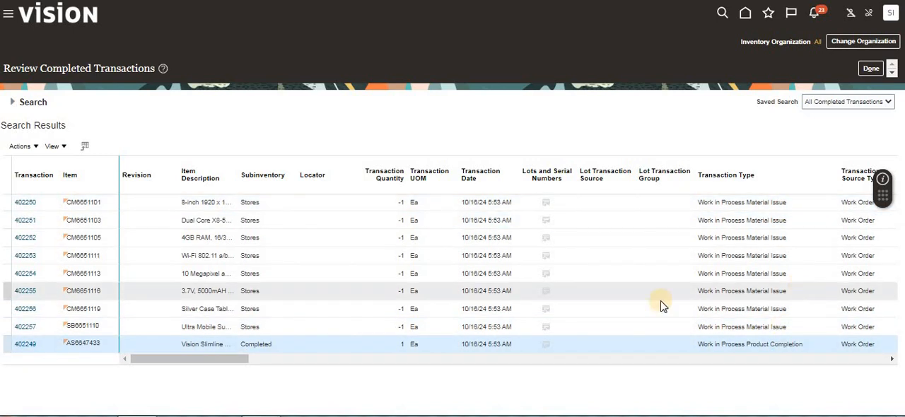
drag(169, 362, 78, 343)
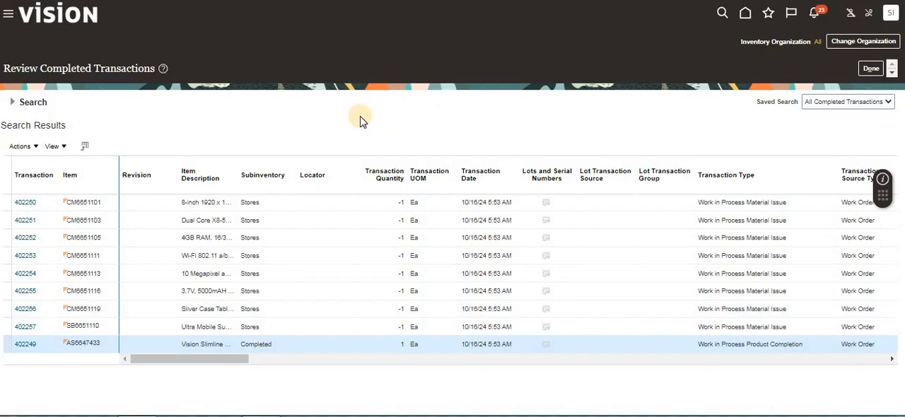